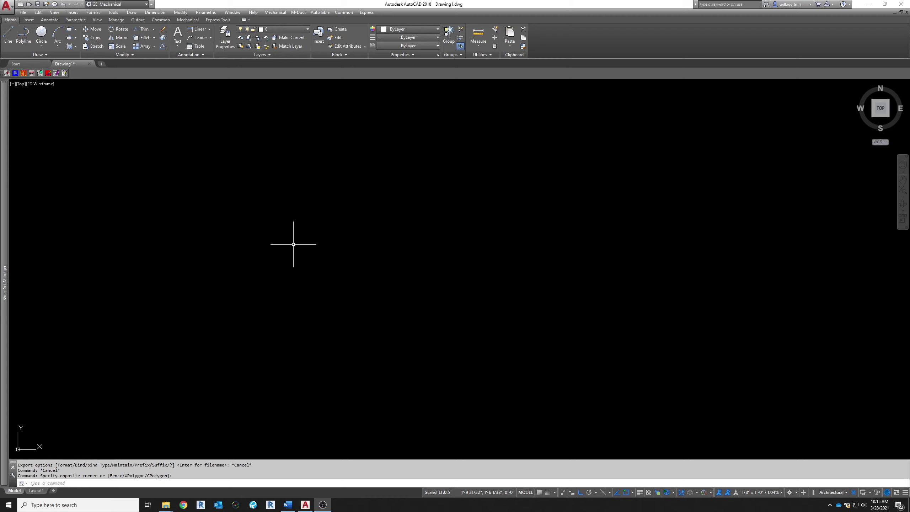
# Obtain a floating license for AutoTable through its registration dialog
pyautogui.click(325, 13)
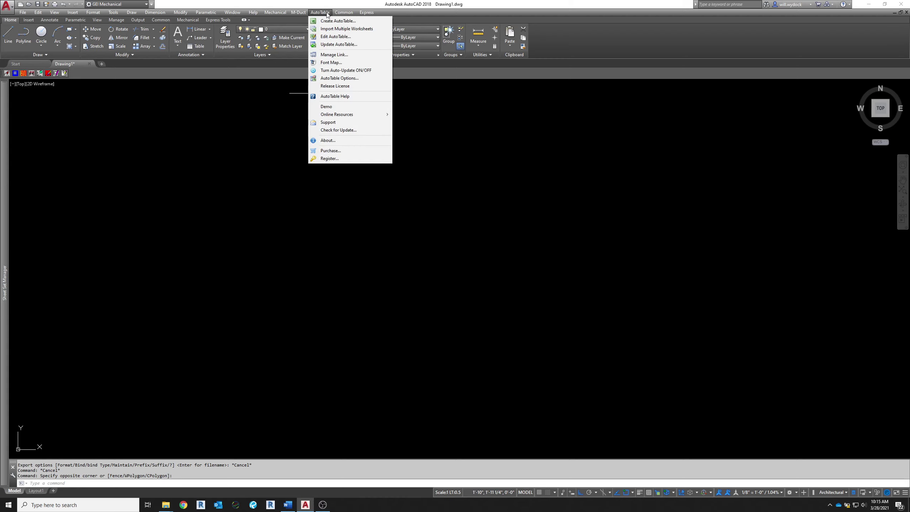
pyautogui.click(336, 159)
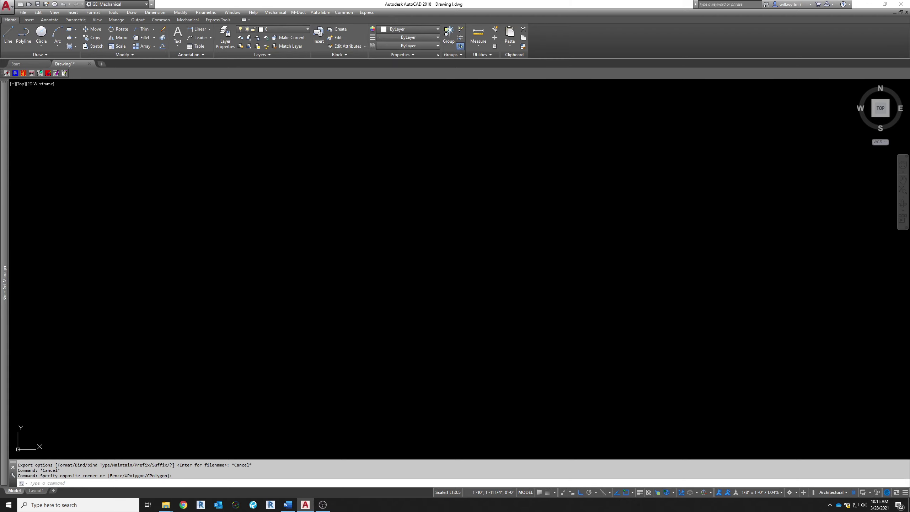
pyautogui.click(424, 300)
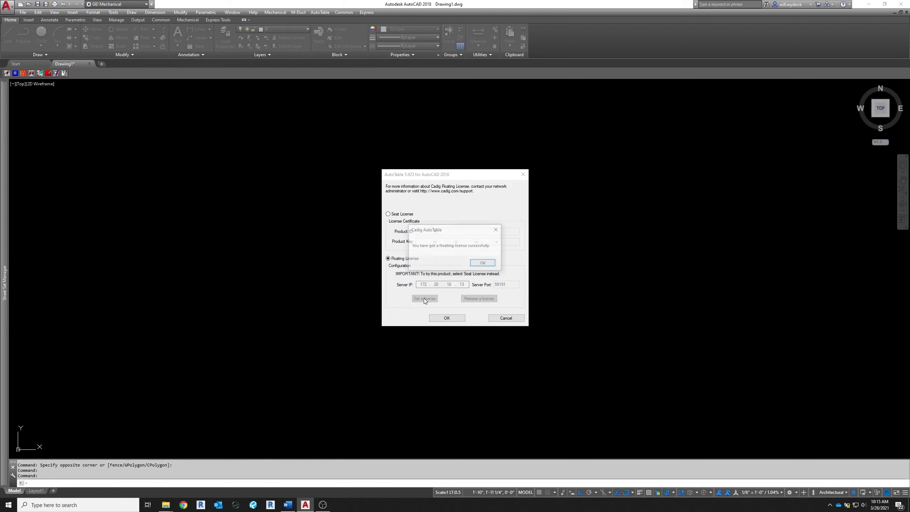
pyautogui.click(480, 264)
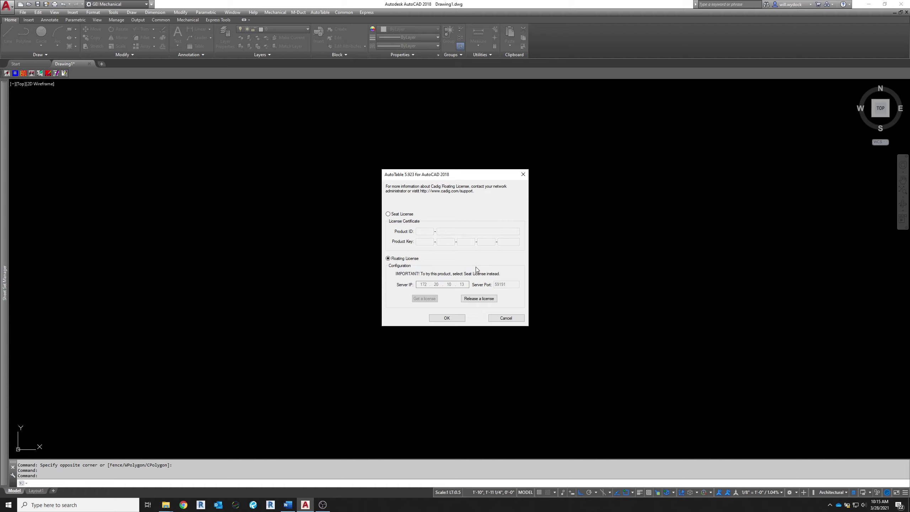
pyautogui.click(441, 323)
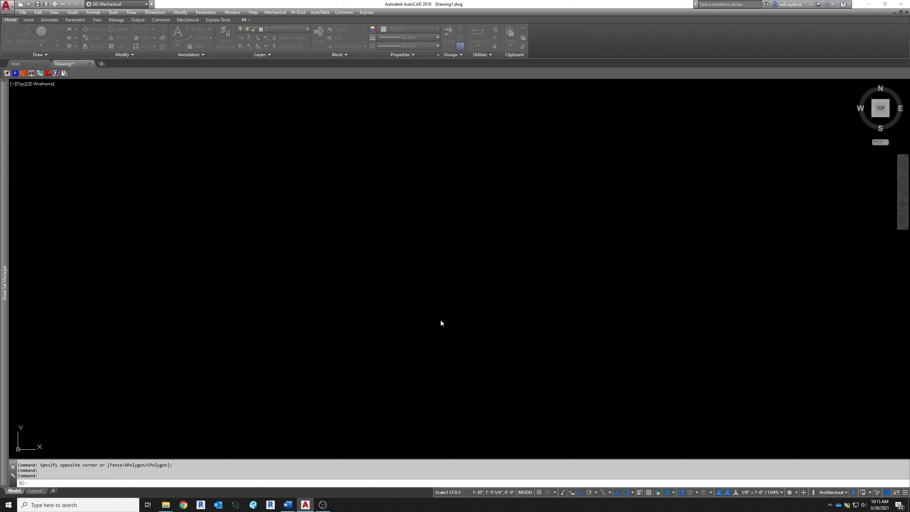
# Start creating a new AutoTable in Excel and show the AutoTable commands there
pyautogui.click(314, 13)
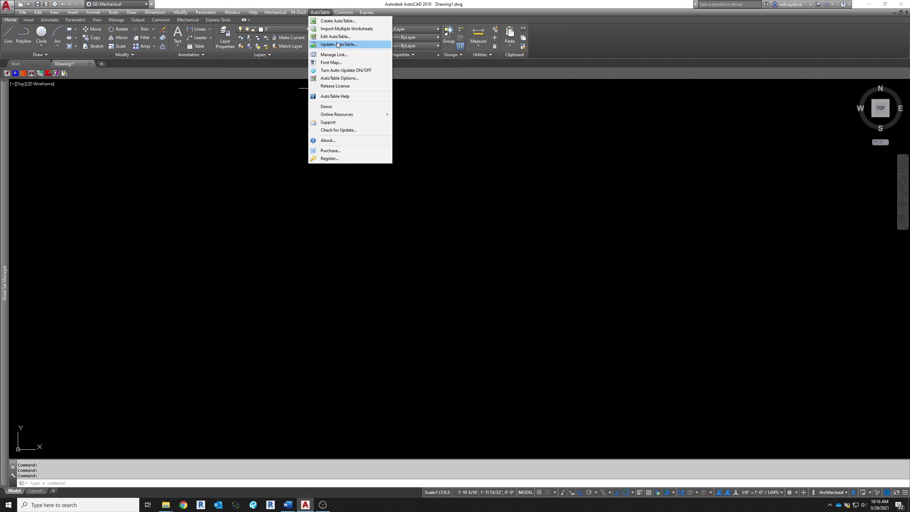
pyautogui.click(339, 21)
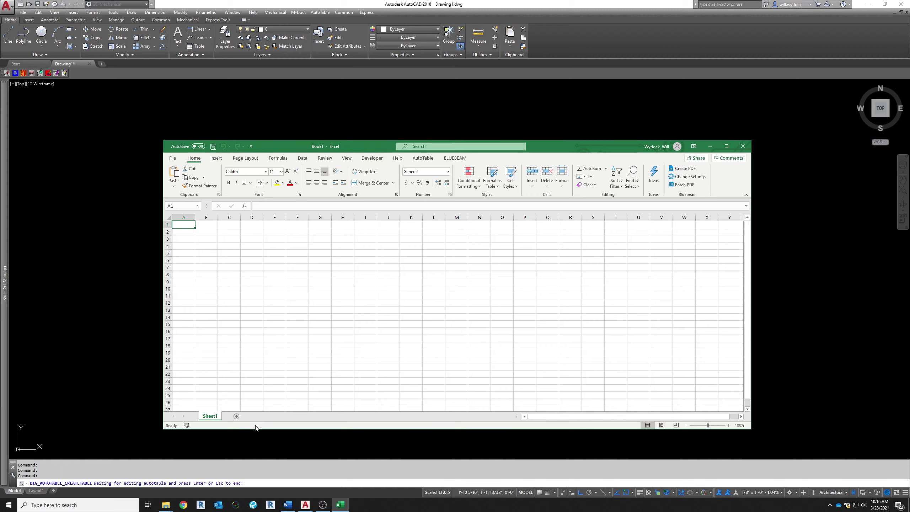
pyautogui.click(425, 159)
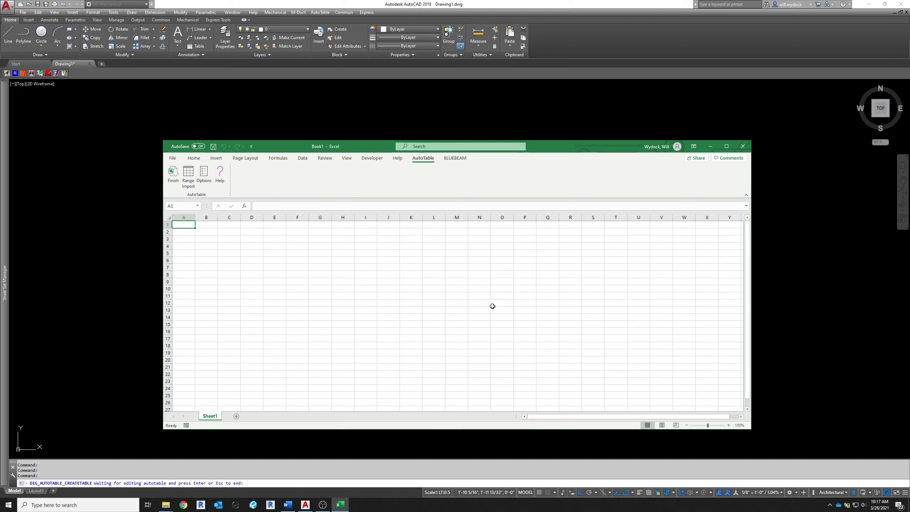
# Open MS001.xlsx from P:\21Proj\Genesis\Mechanical Training\21900.00\G. Equipment Data\G.2 Mechanical\Schedules, then enable editing in a maximized window
pyautogui.click(173, 158)
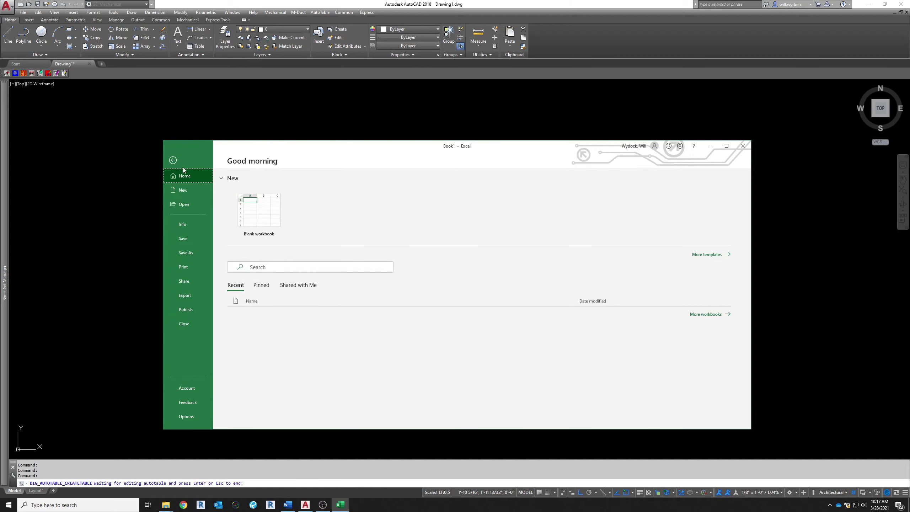
pyautogui.click(191, 205)
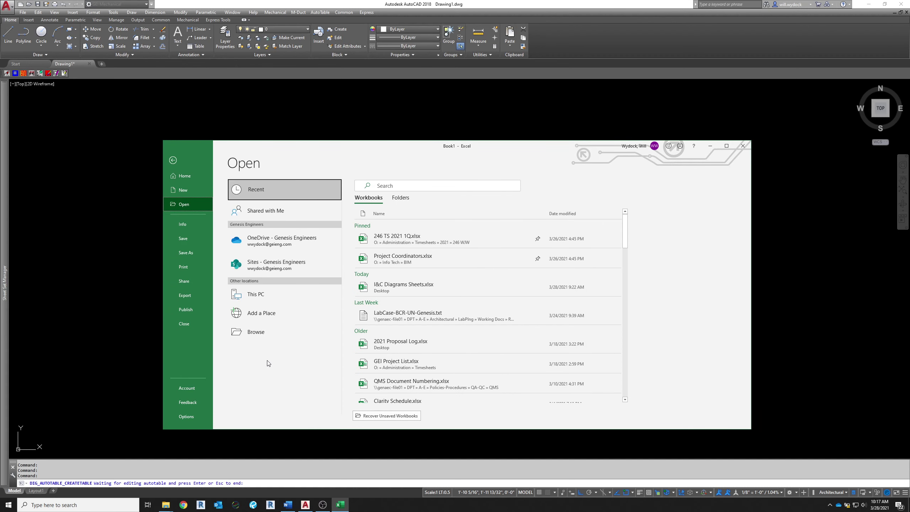
pyautogui.click(268, 333)
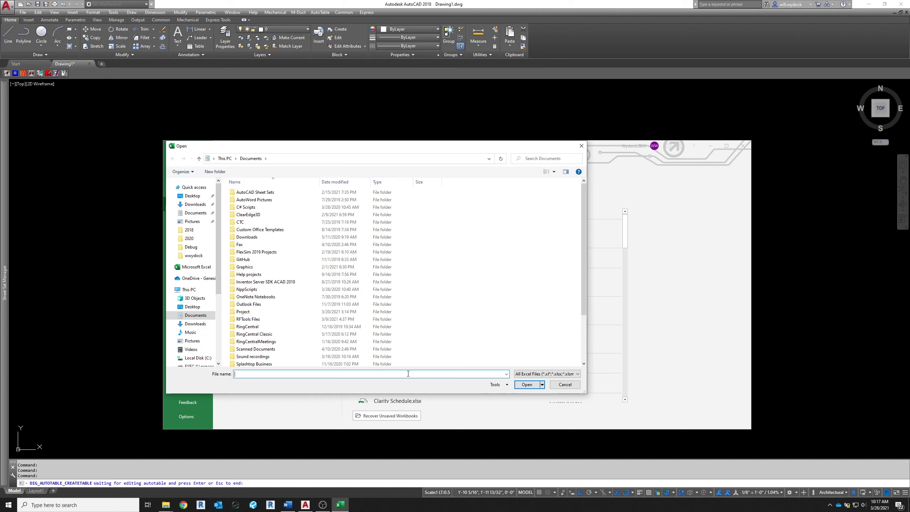
pyautogui.write('P:\\21Proj\\Genesis\\Mechanical Training\\21900.00\\G. Equipment Data\\G.2 Mechanical\\Schedules')
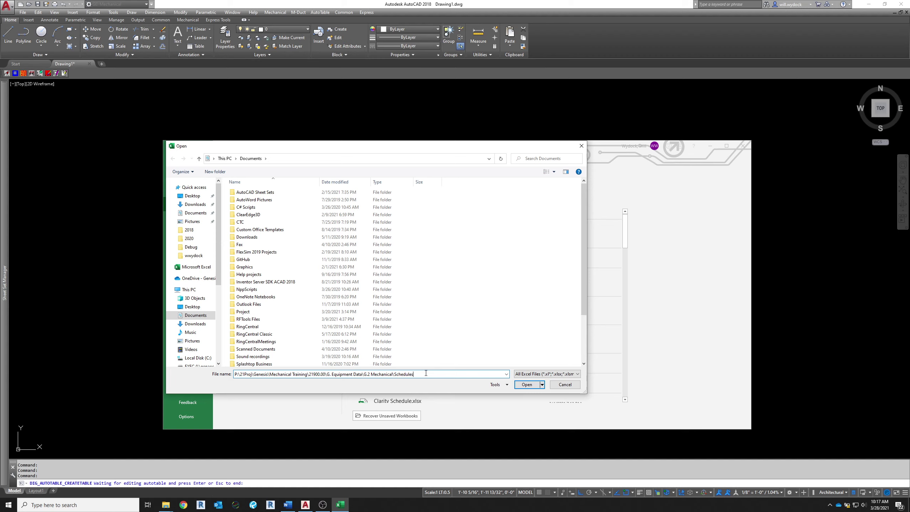
pyautogui.press('Return')
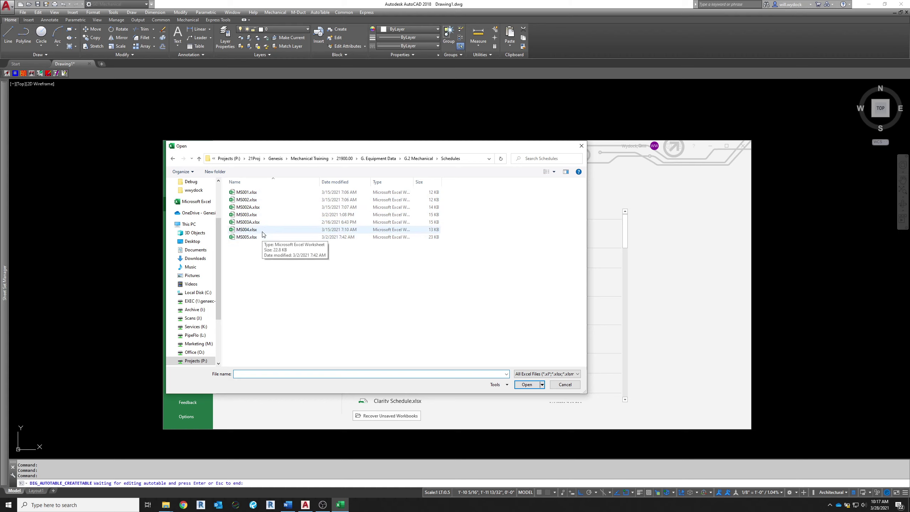
pyautogui.click(250, 194)
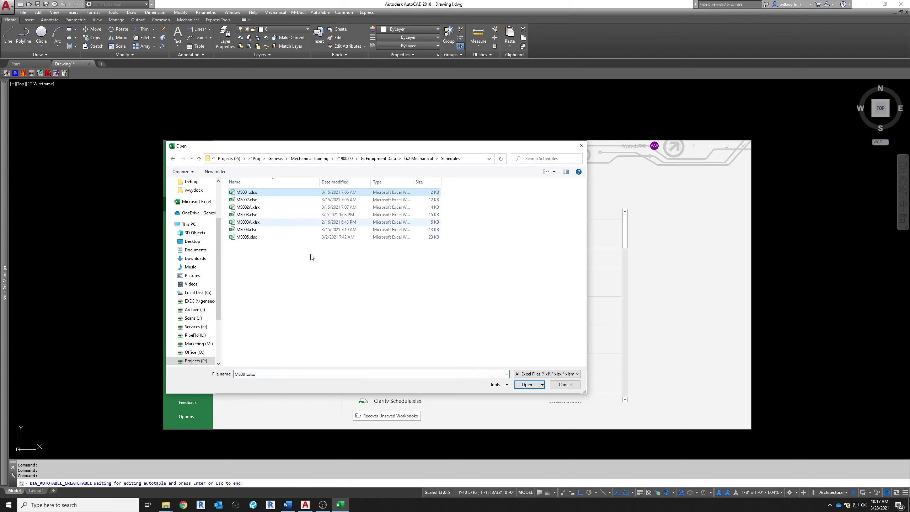
pyautogui.click(526, 389)
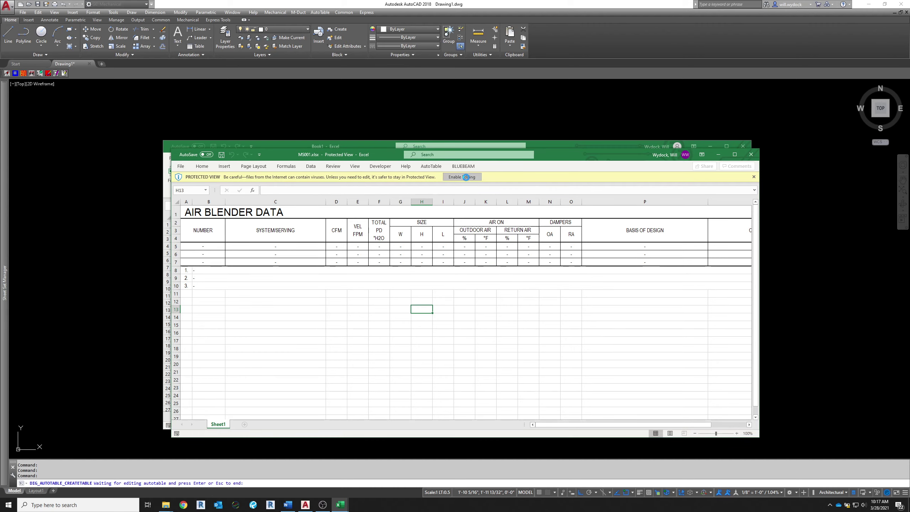
pyautogui.click(462, 176)
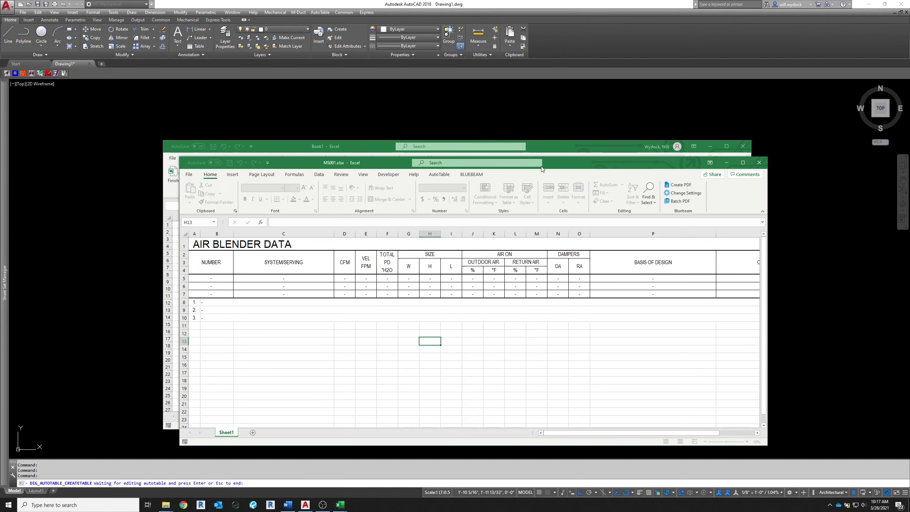
pyautogui.doubleClick(566, 164)
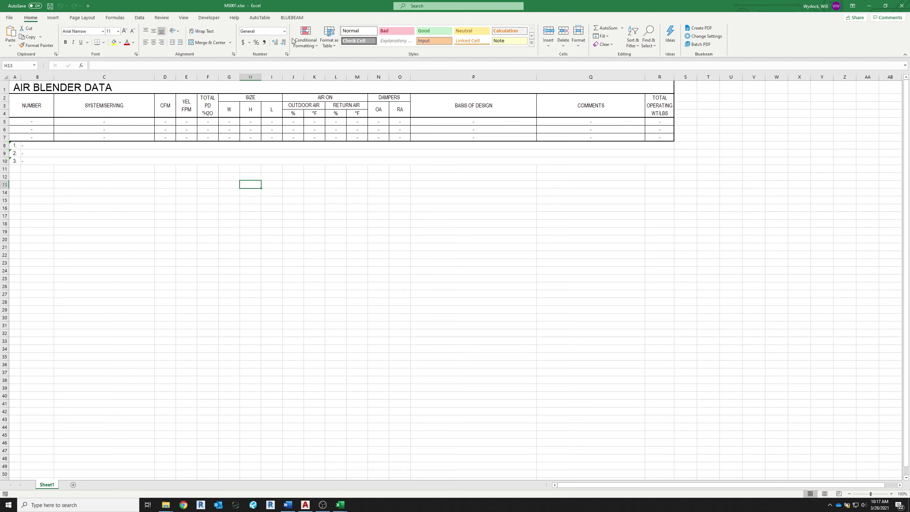
# Enter 1, 2 and 3 in the NUMBER column of the Air Blender Data schedule, rows 5 to 7
pyautogui.click(265, 19)
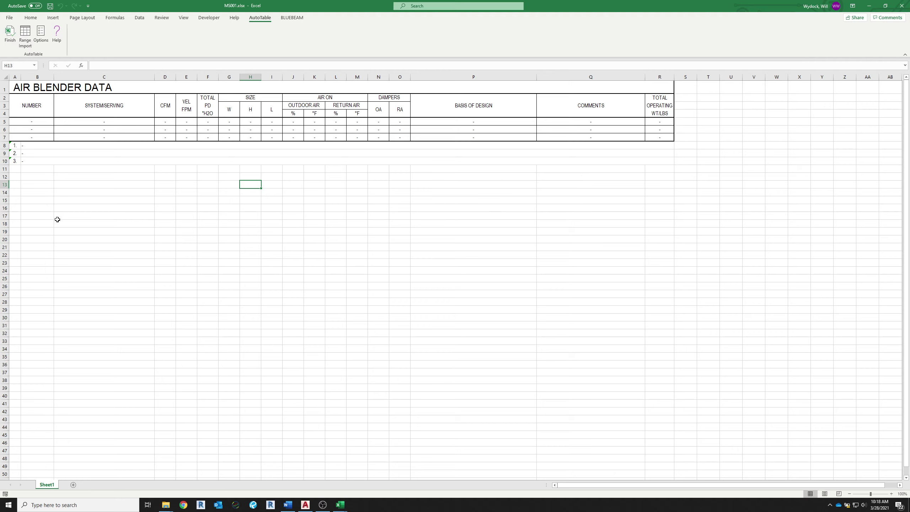
pyautogui.click(37, 123)
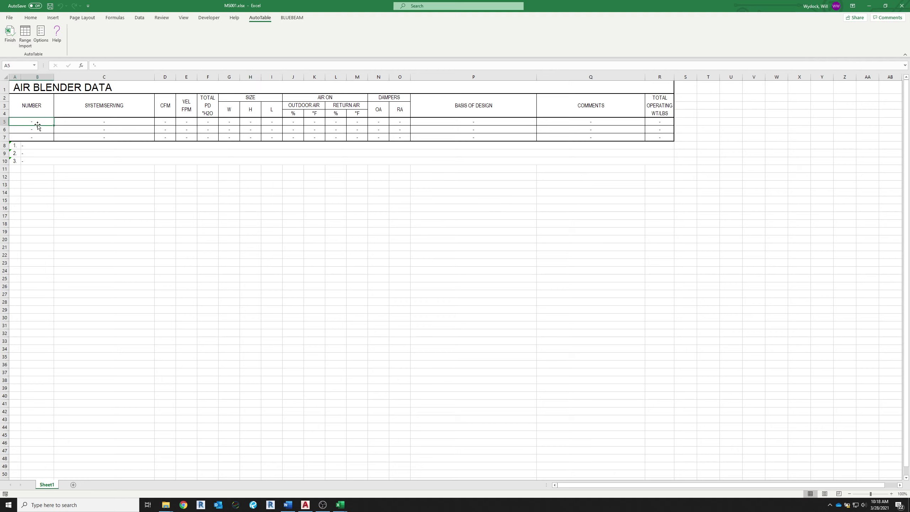
pyautogui.write('AHU')
pyautogui.press('BackSpace')
pyautogui.press('BackSpace')
pyautogui.press('BackSpace')
pyautogui.press('Return')
pyautogui.write('2')
pyautogui.press('Return')
pyautogui.write('2')
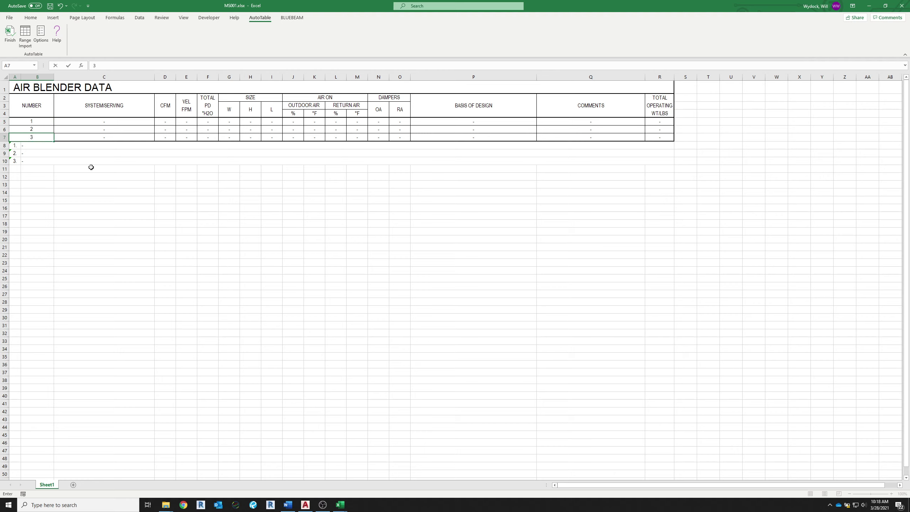
pyautogui.click(111, 159)
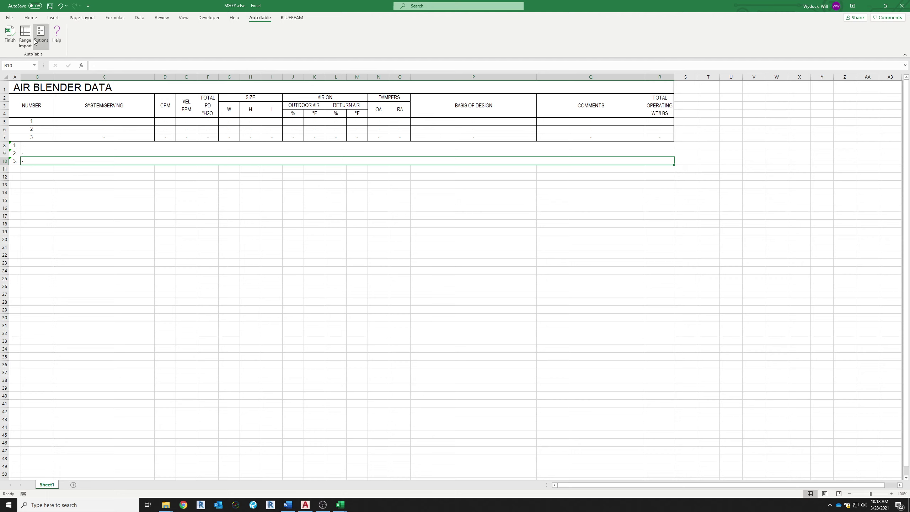
# Finish the AutoTable, saving the changes to MS001.xlsx, and place the schedule in the AutoCAD model space
pyautogui.click(9, 34)
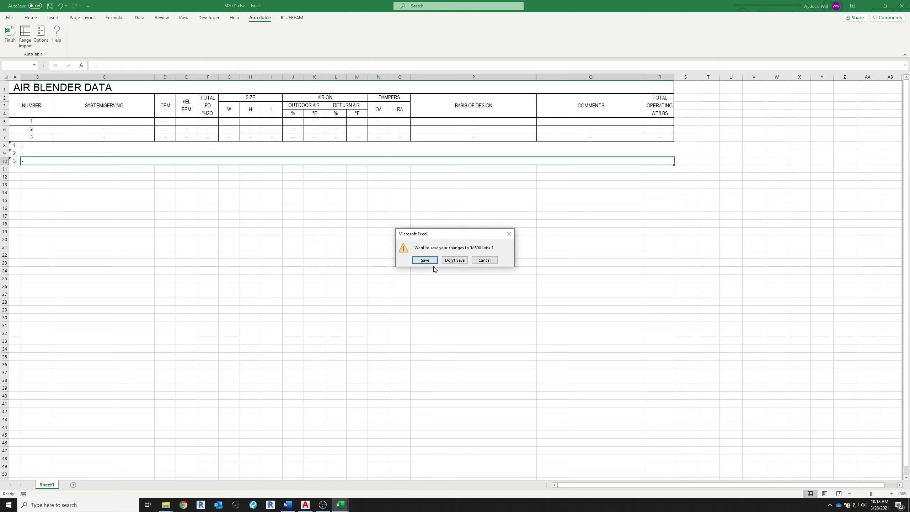
pyautogui.click(426, 259)
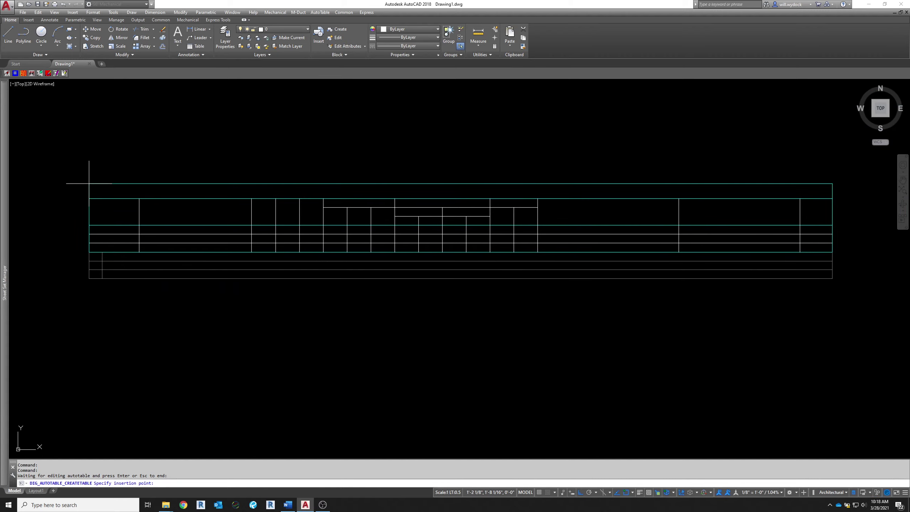
pyautogui.click(83, 184)
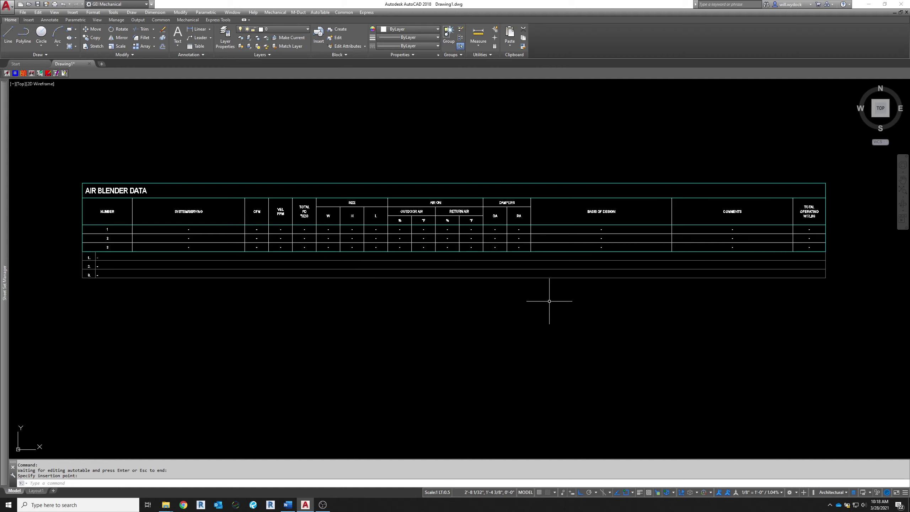
# Select the placed Air Blender Data table in the drawing
pyautogui.click(78, 258)
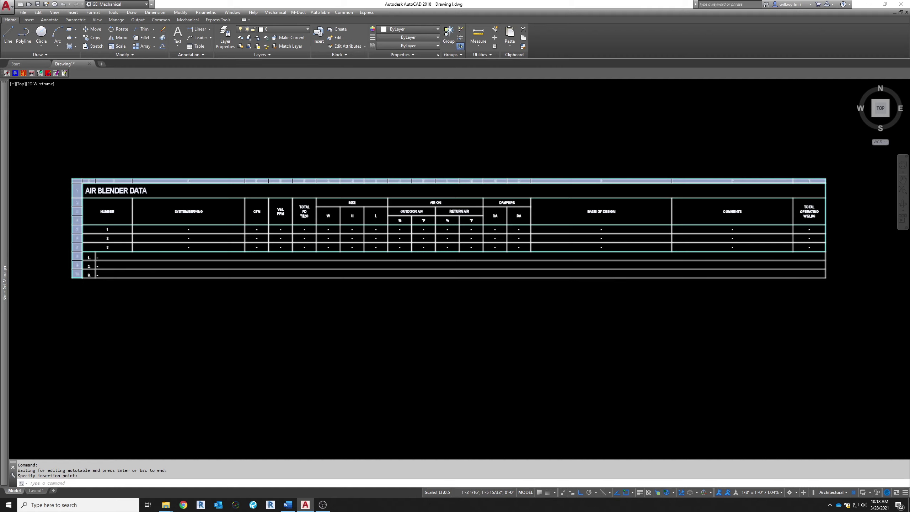
pyautogui.scroll(2, 77, 258)
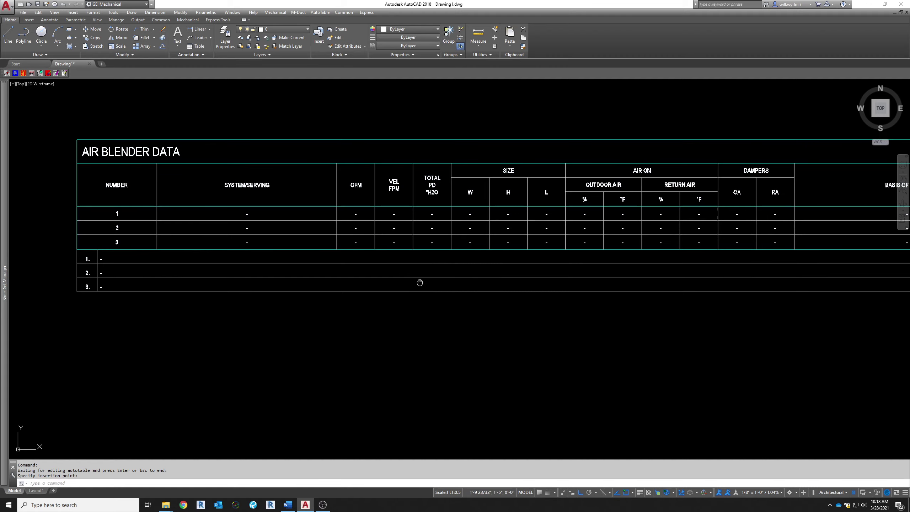
pyautogui.moveTo(420, 282)
pyautogui.mouseDown(button='middle')
pyautogui.moveTo(215, 276)
pyautogui.moveTo(411, 303)
pyautogui.moveTo(445, 297)
pyautogui.mouseUp(button='middle')
pyautogui.click(86, 286)
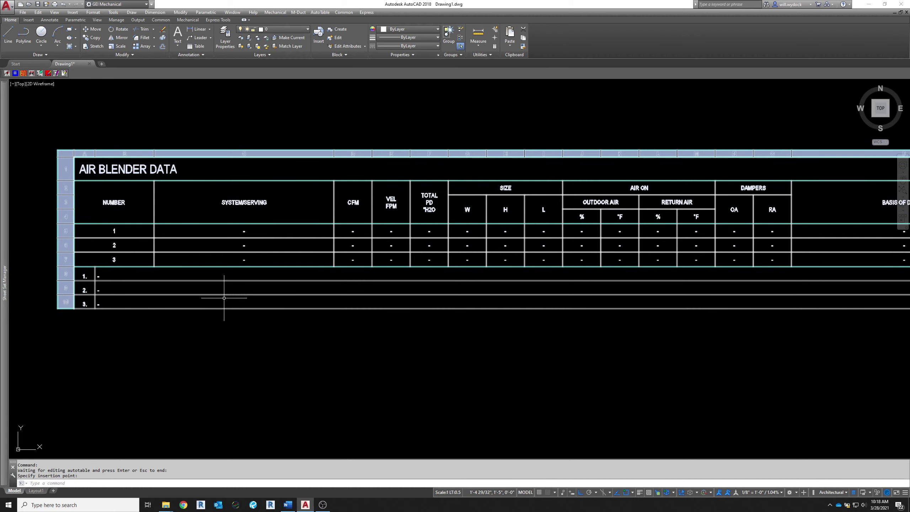
pyautogui.scroll(-5, 600, 315)
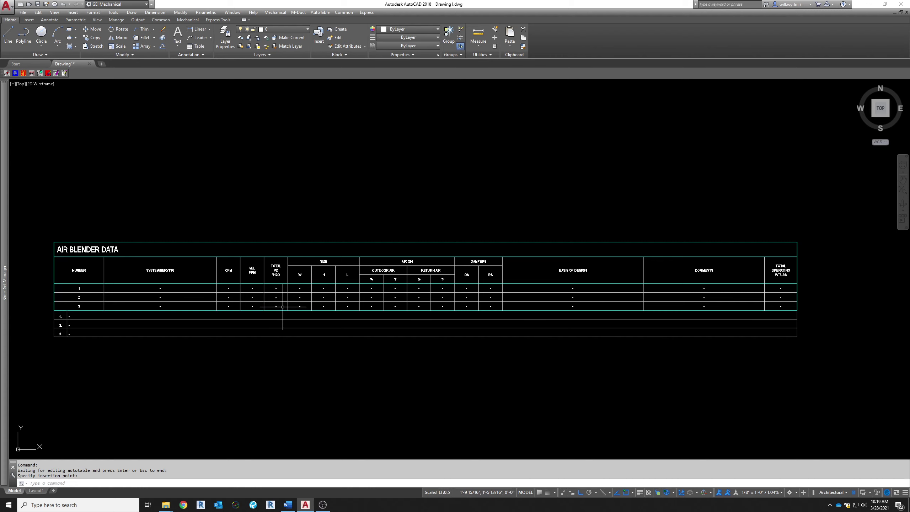
pyautogui.click(341, 365)
pyautogui.click(295, 301)
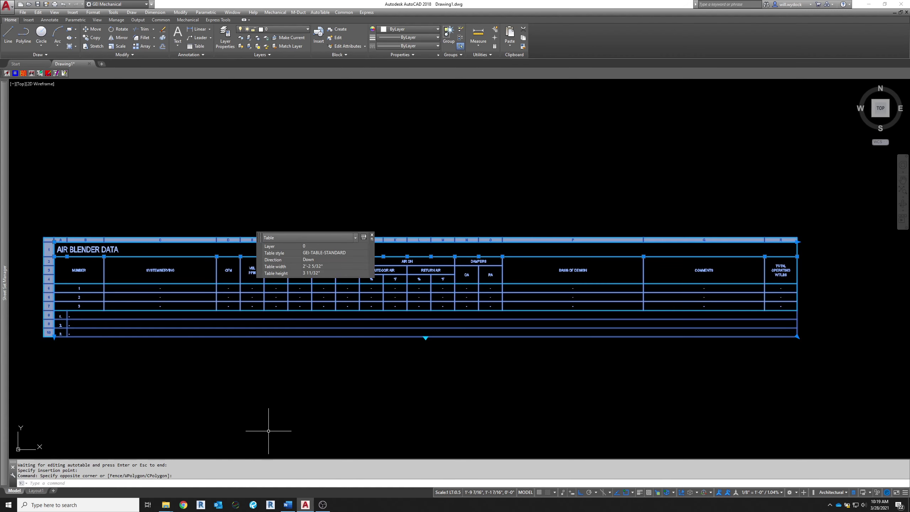
pyautogui.write('perop')
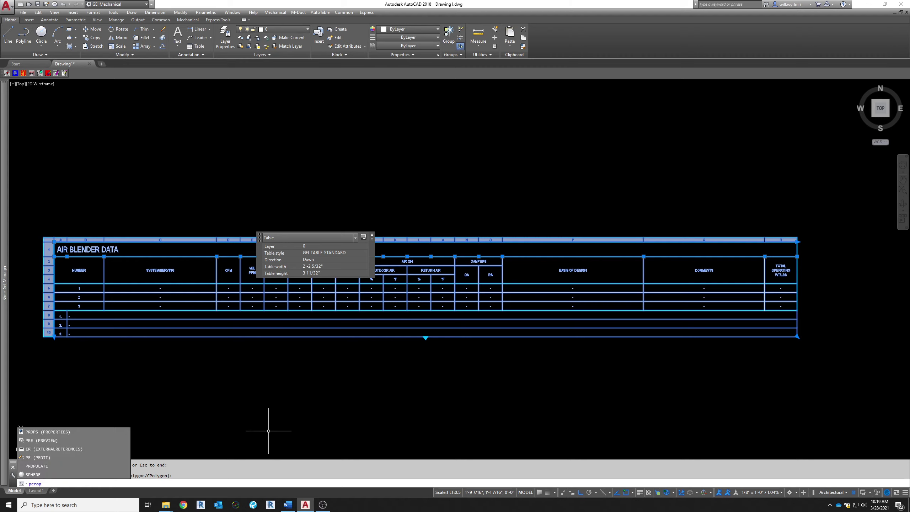
pyautogui.press('BackSpace')
pyautogui.press('BackSpace')
pyautogui.press('BackSpace')
pyautogui.press('BackSpace')
# Set the table style of the selected Air Blender Data table to GEI-TABLE-STANDARD-MECH
pyautogui.click(309, 253)
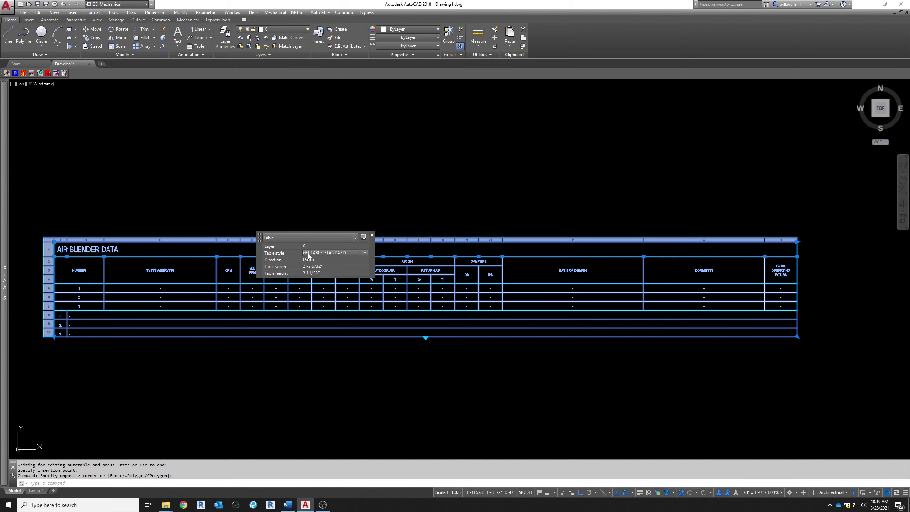
pyautogui.click(309, 254)
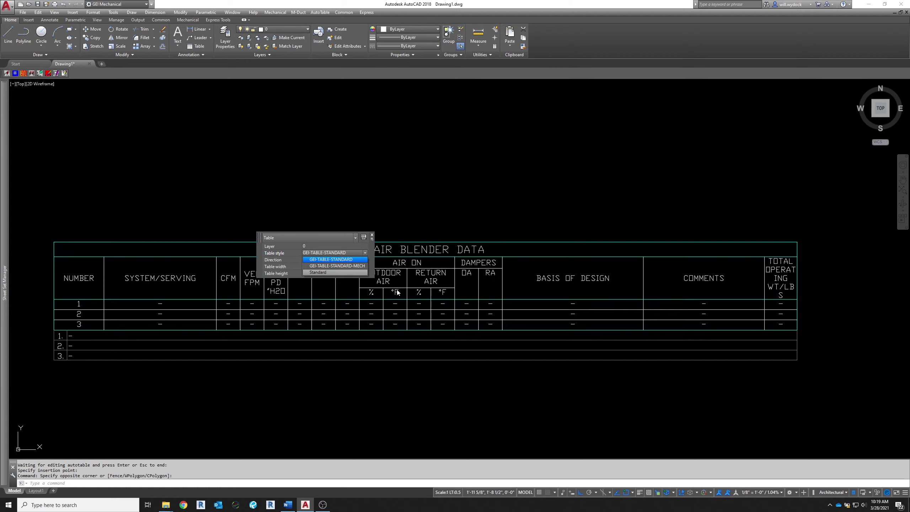
pyautogui.click(359, 259)
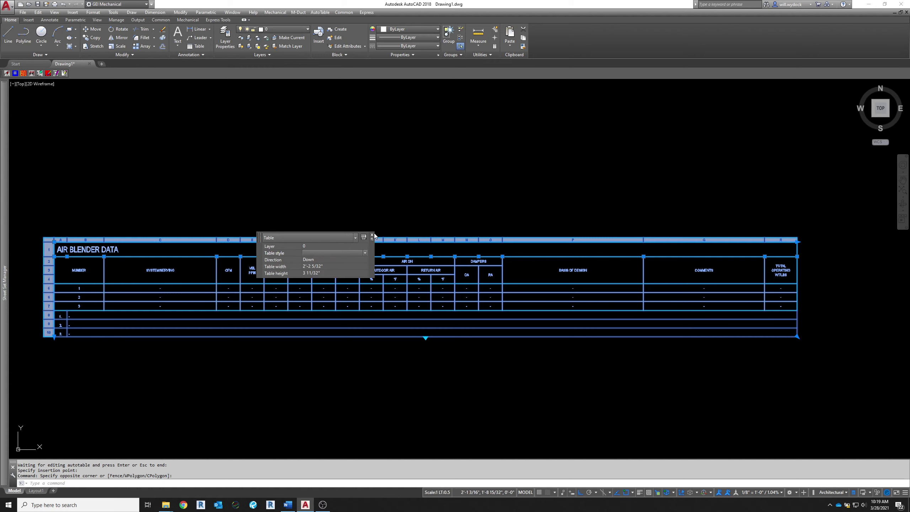
pyautogui.click(355, 253)
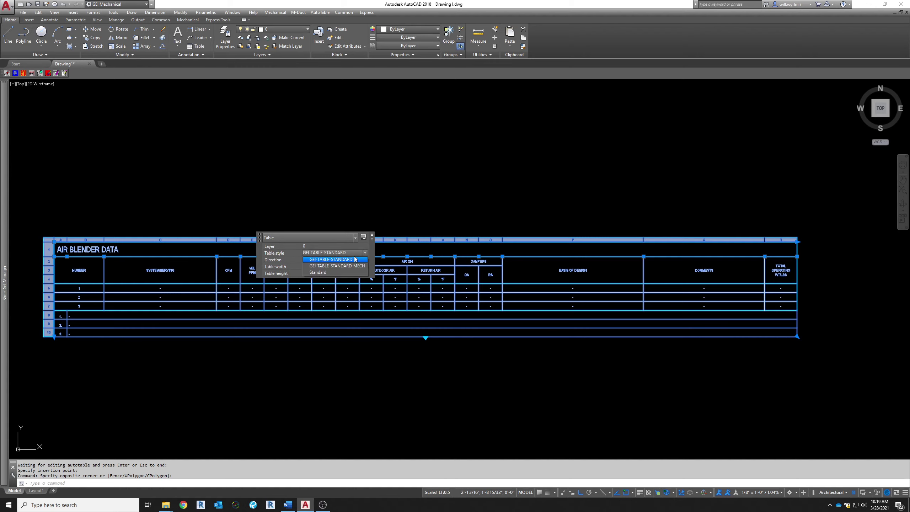
pyautogui.click(353, 266)
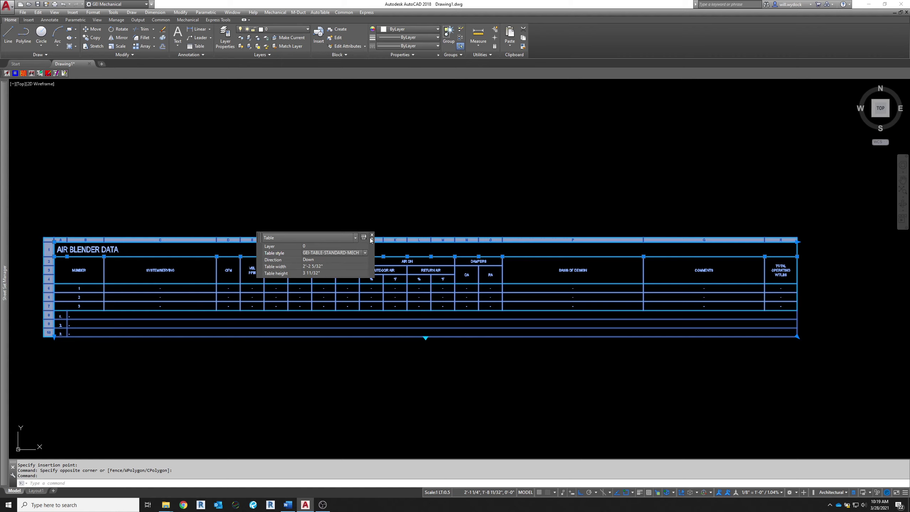
# Reduce the height of the Air Blender Data header row by stretching the bottom edge of the H cell under SIZE upward
pyautogui.click(372, 236)
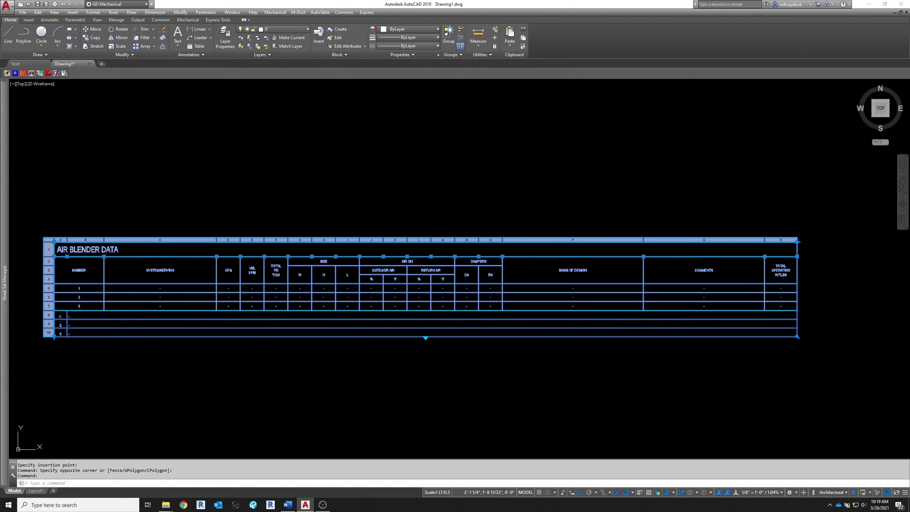
pyautogui.scroll(3, 335, 289)
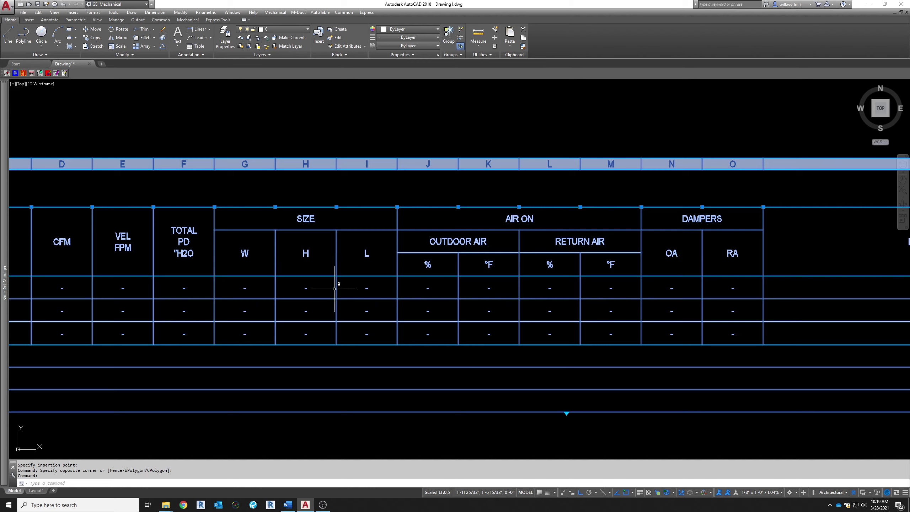
pyautogui.click(315, 271)
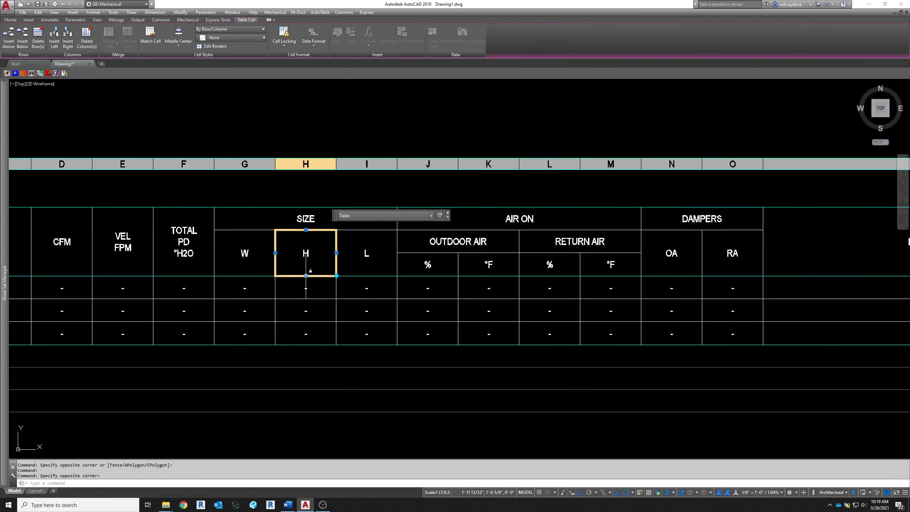
pyautogui.click(305, 275)
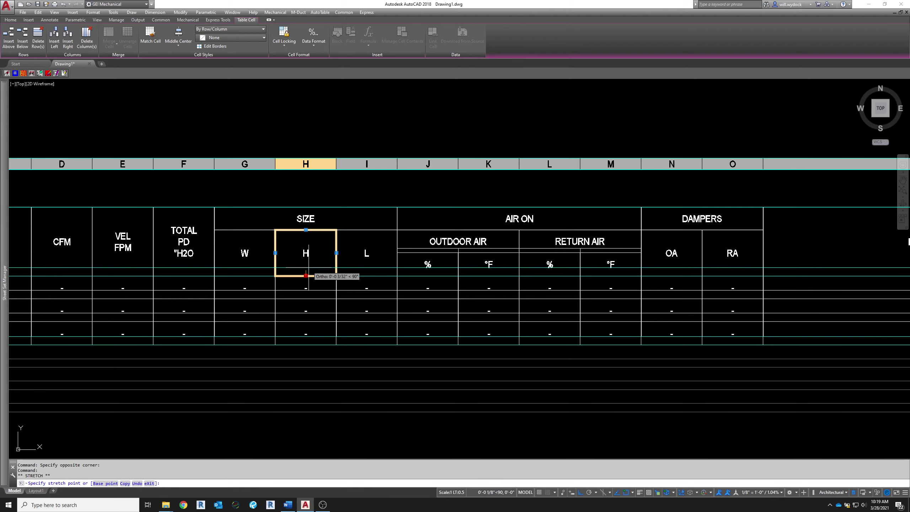
pyautogui.scroll(-2, 310, 276)
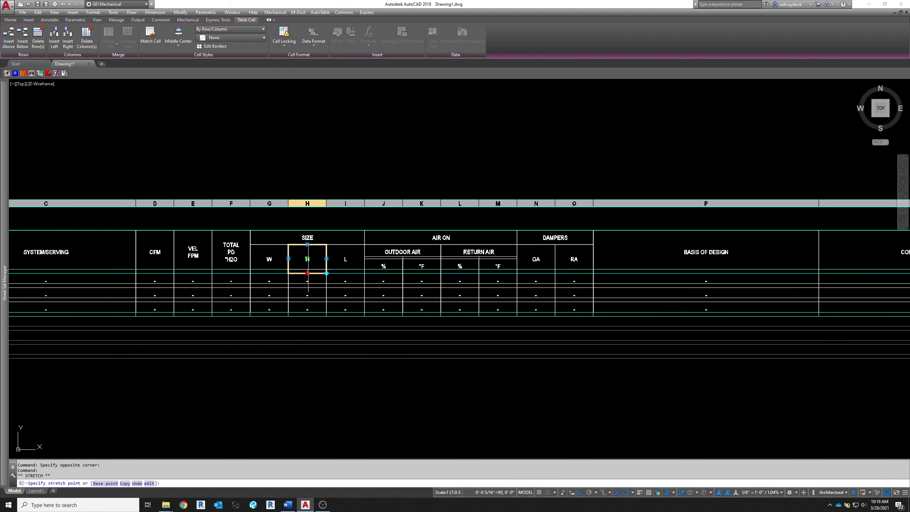
pyautogui.click(307, 266)
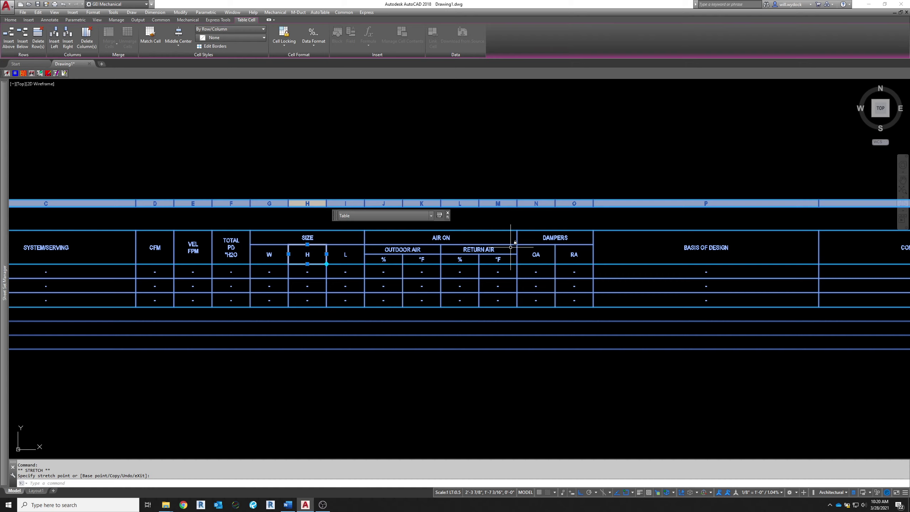
pyautogui.scroll(-2, 409, 283)
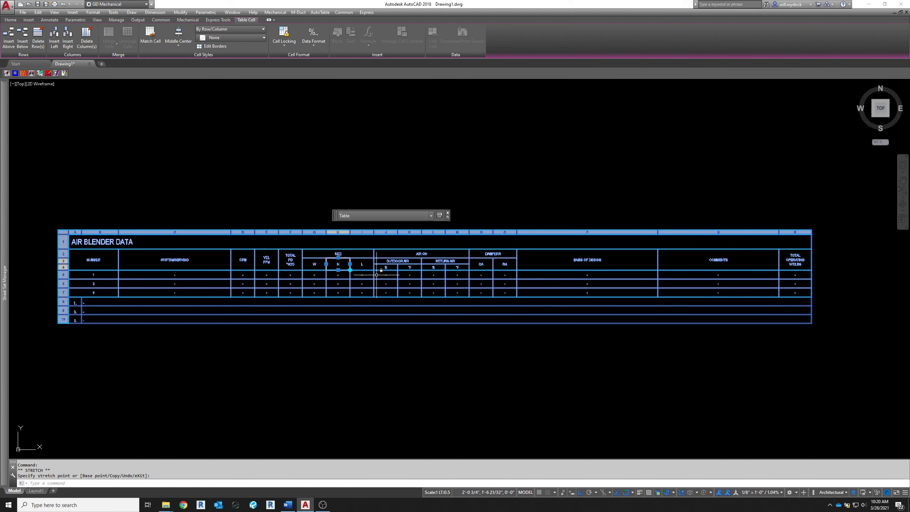
pyautogui.scroll(2, 324, 267)
pyautogui.moveTo(306, 300); pyautogui.dragTo(464, 294, button='middle')
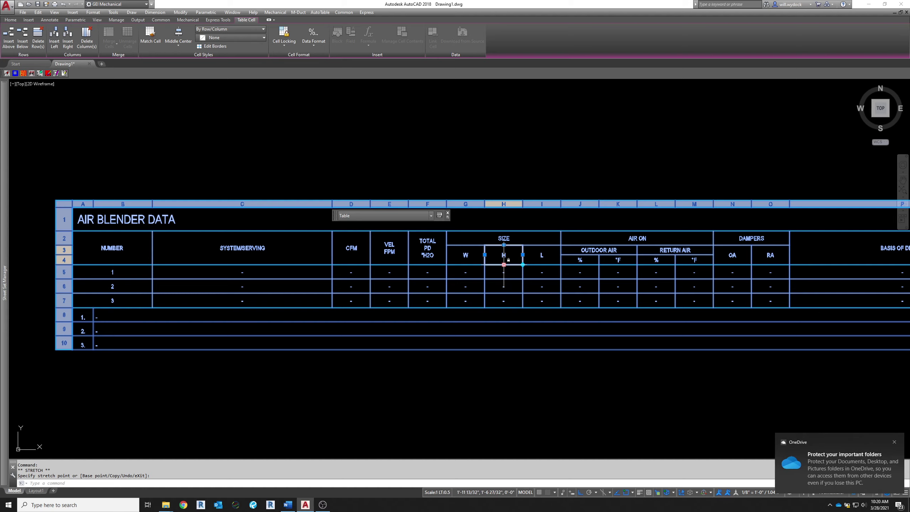
pyautogui.click(894, 442)
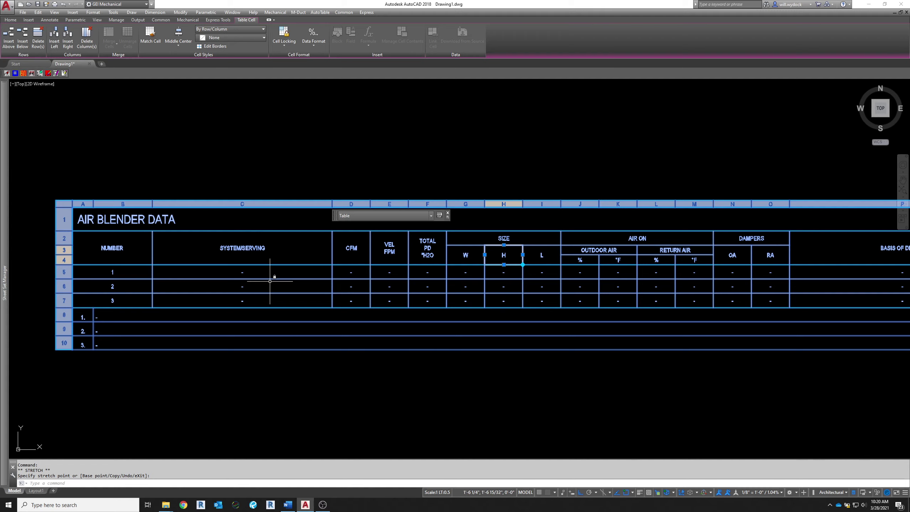
# Erase the entire Air Blender Data table from model space
pyautogui.moveTo(693, 362); pyautogui.dragTo(507, 350, button='middle')
pyautogui.scroll(-4, 520, 347)
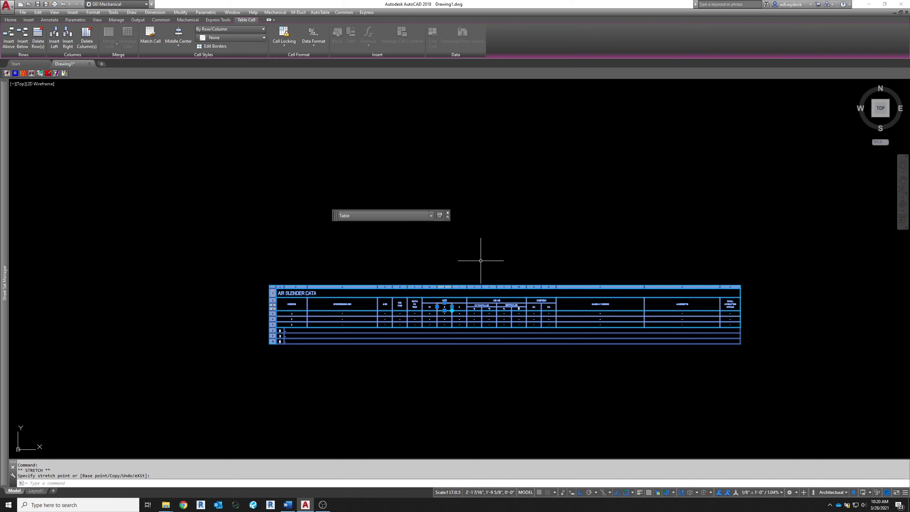
pyautogui.press('Escape')
pyautogui.click(613, 345)
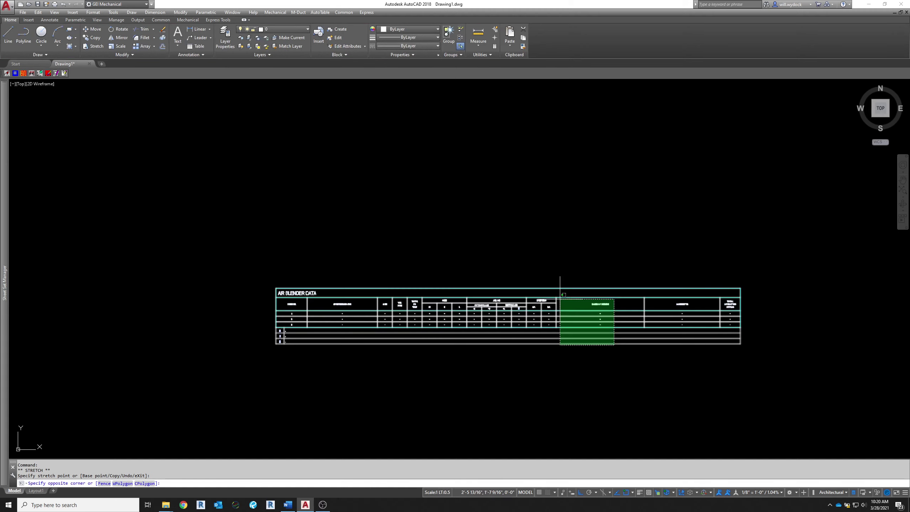
pyautogui.click(641, 394)
pyautogui.click(612, 366)
pyautogui.click(428, 261)
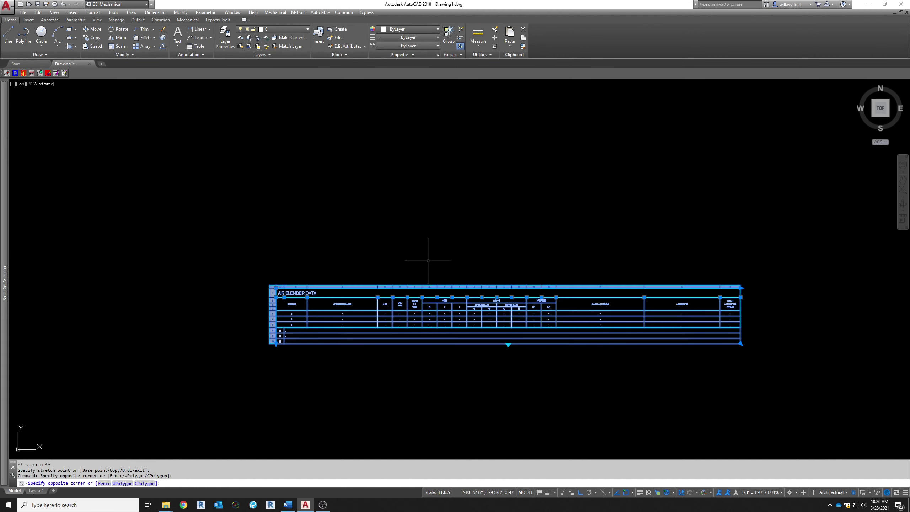
pyautogui.press('Delete')
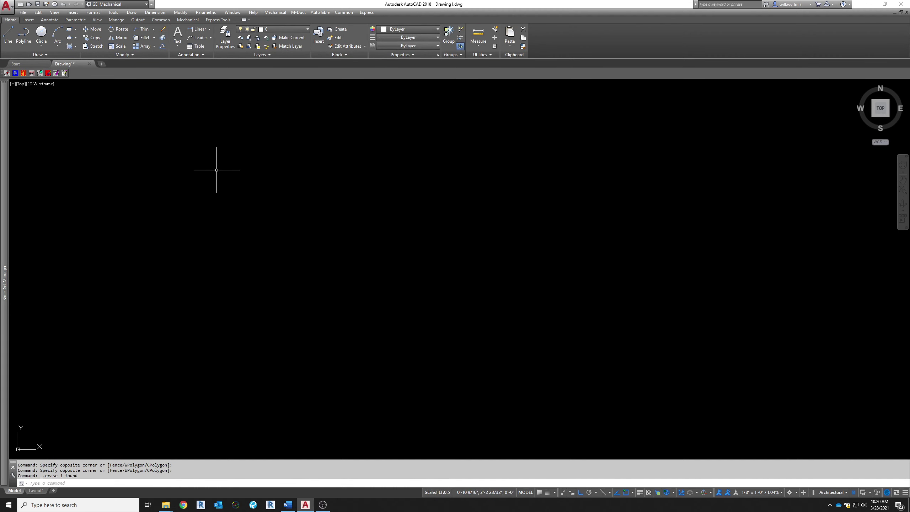
# Purge all unused named items from the drawing
pyautogui.write('pu')
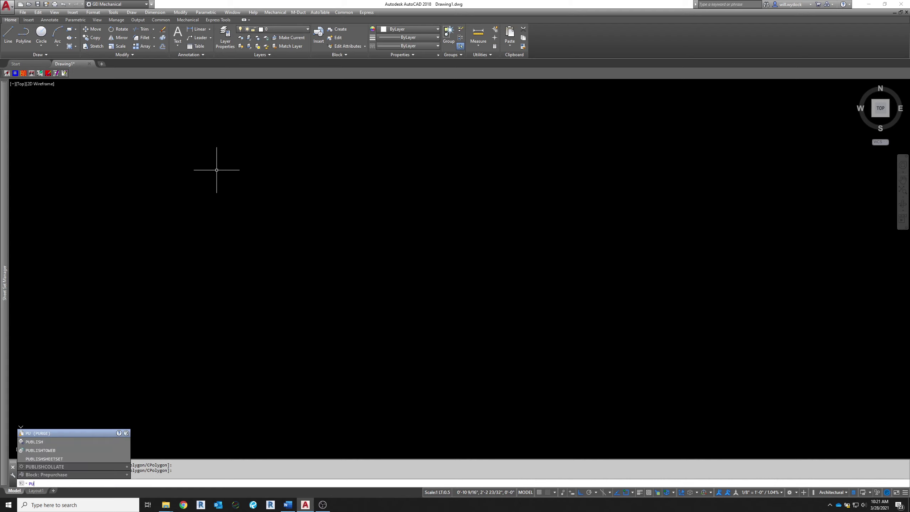
pyautogui.press('Return')
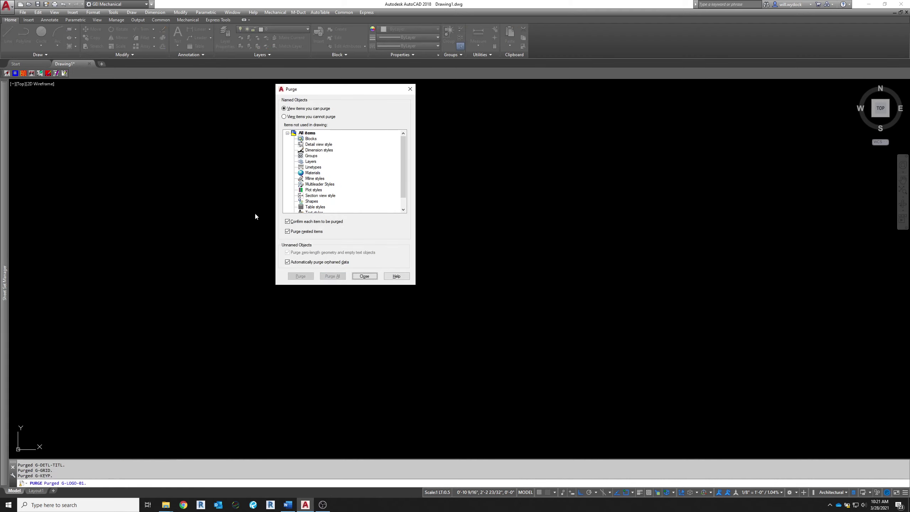
pyautogui.click(356, 278)
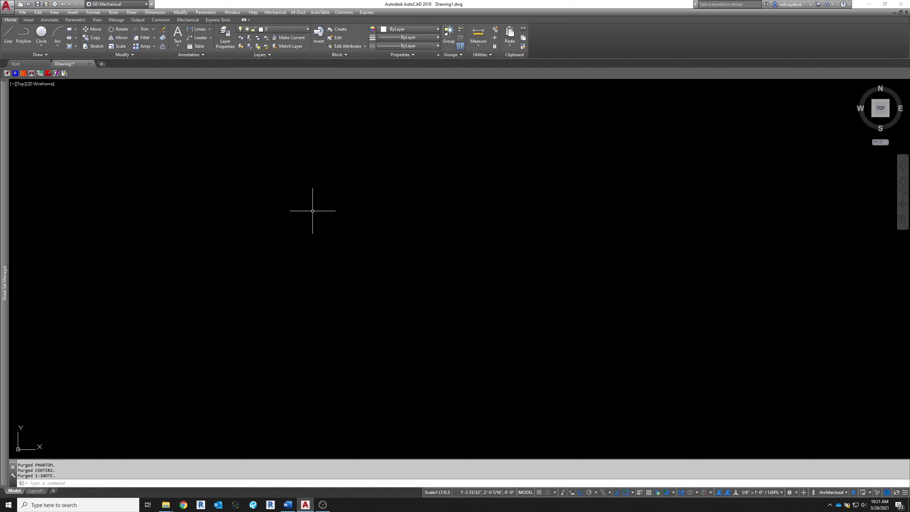
# Check which table styles the drawing contains, previewing Standard and GEI-TABLE-STANDARD in the Table Style manager
pyautogui.write('table')
pyautogui.press('Down')
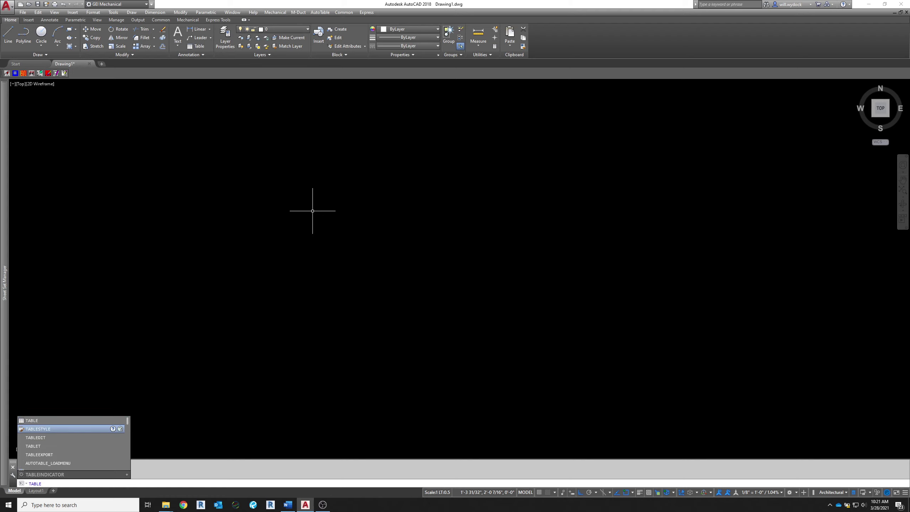
pyautogui.press('Return')
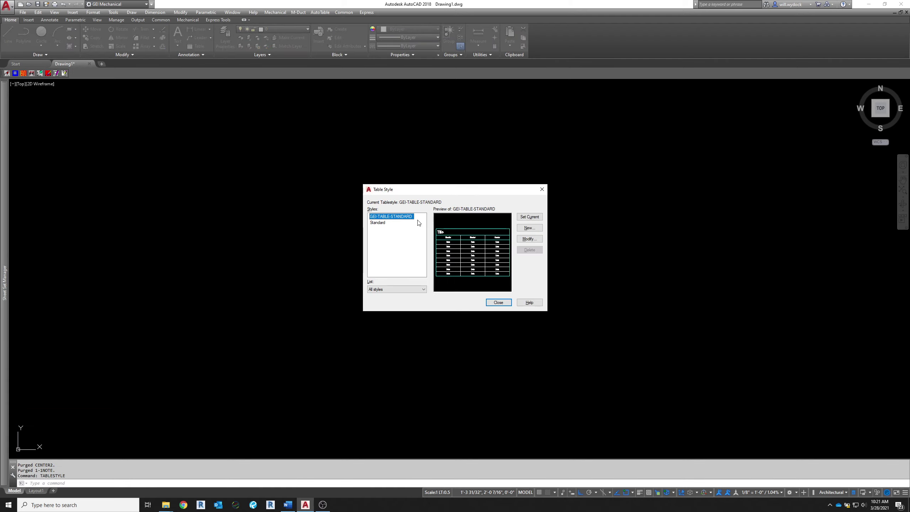
pyautogui.click(388, 224)
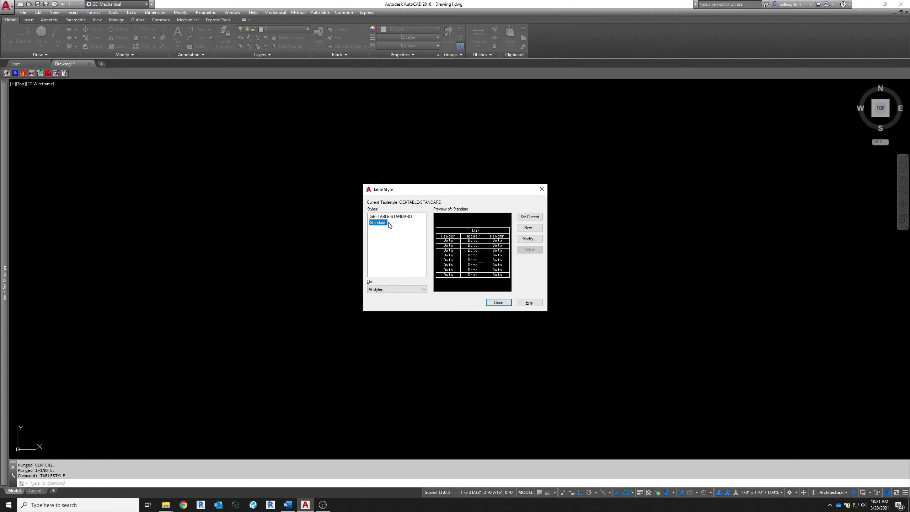
pyautogui.click(395, 217)
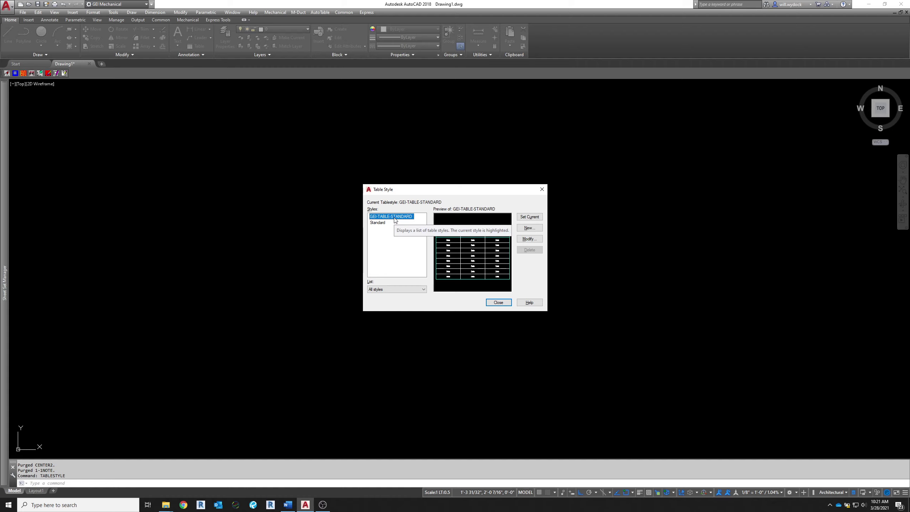
pyautogui.click(501, 303)
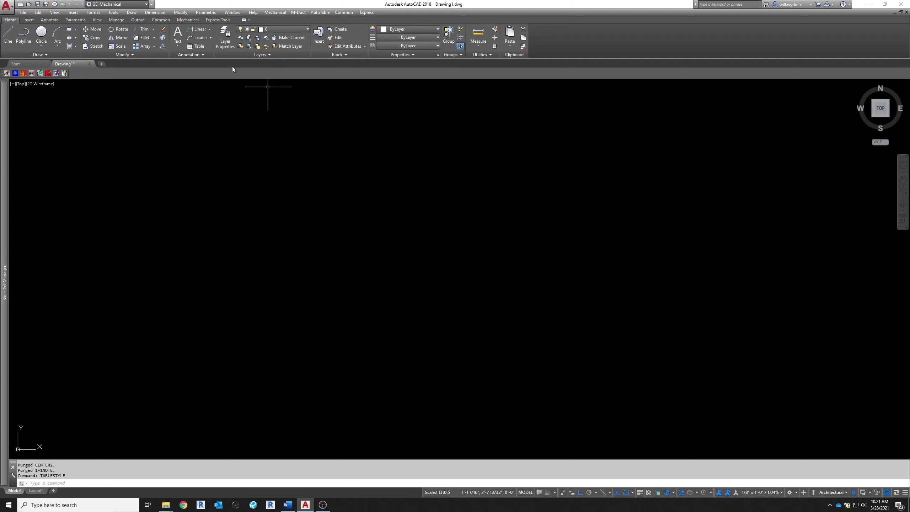
# Load the company's mechanical table style, GEI-TABLE-STANDARD-MECH, as the current style and open the Table Style manager to check it
pyautogui.click(194, 20)
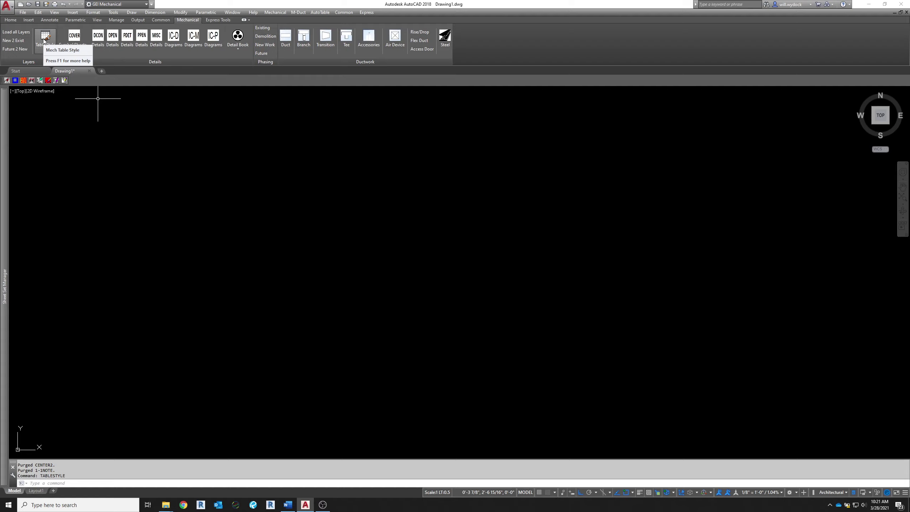
pyautogui.click(44, 41)
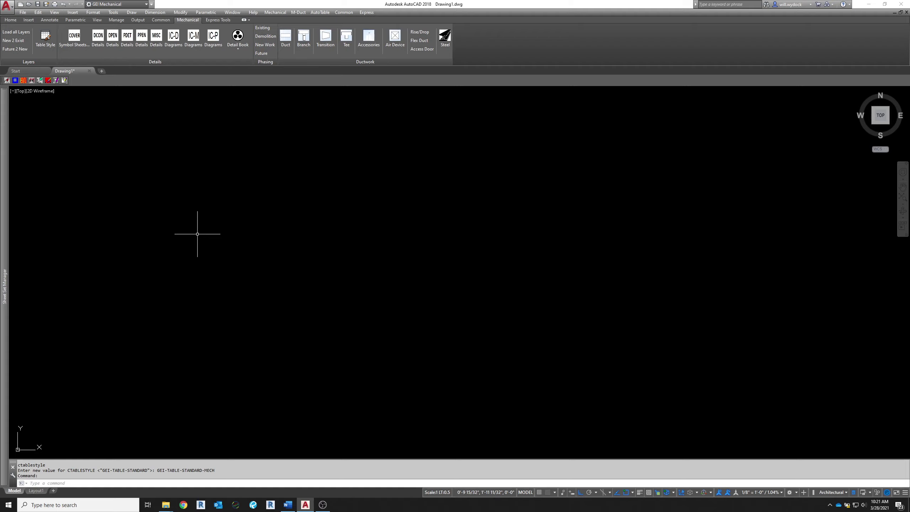
pyautogui.write('TABLEs')
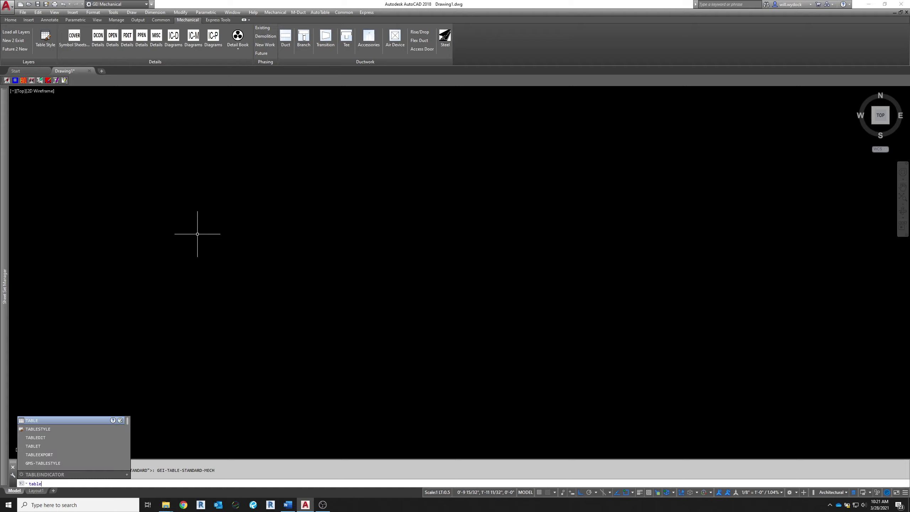
pyautogui.write('tyle')
pyautogui.press('Return')
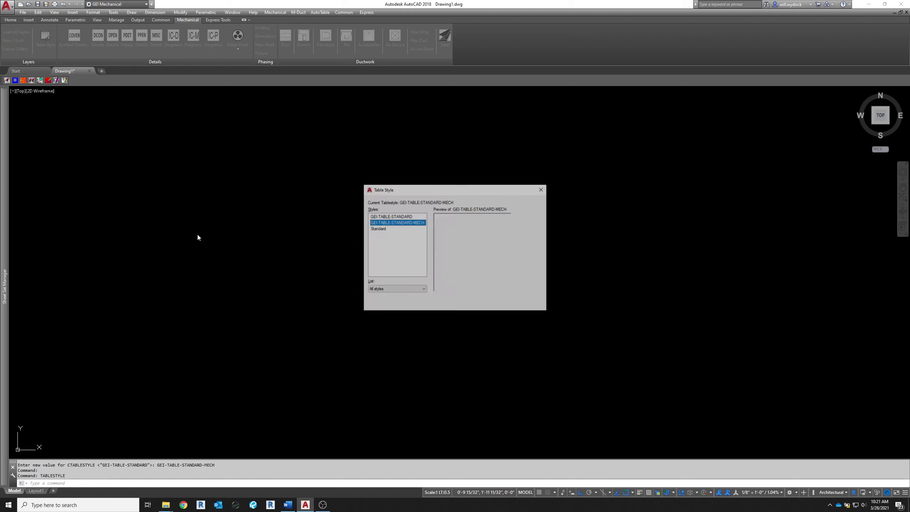